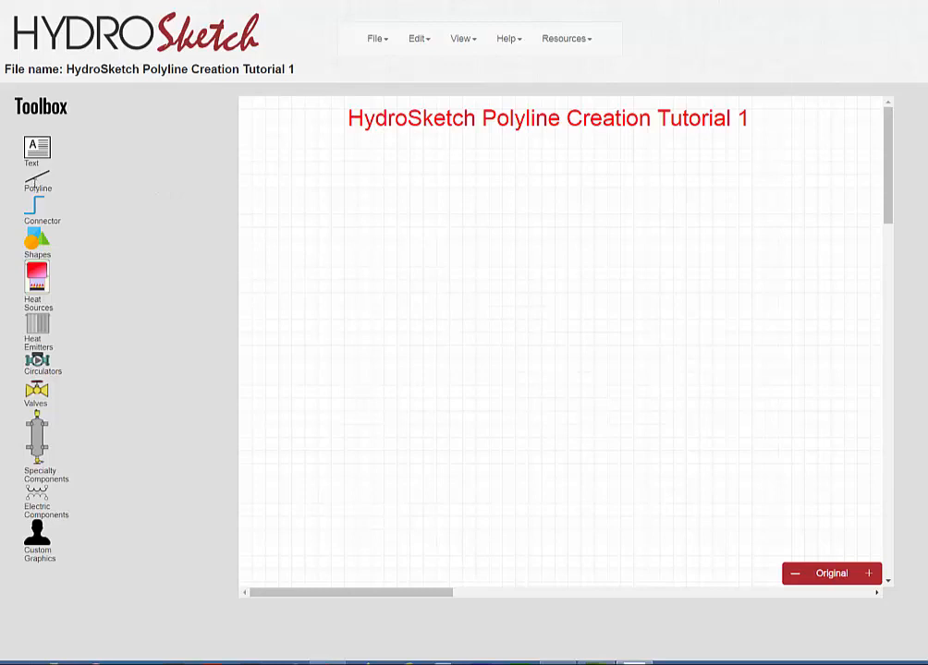
Draw a 1px black orthogonal polyline of six segments, running right below the title, down and back left in steps, and finish it.
left_click(37, 185)
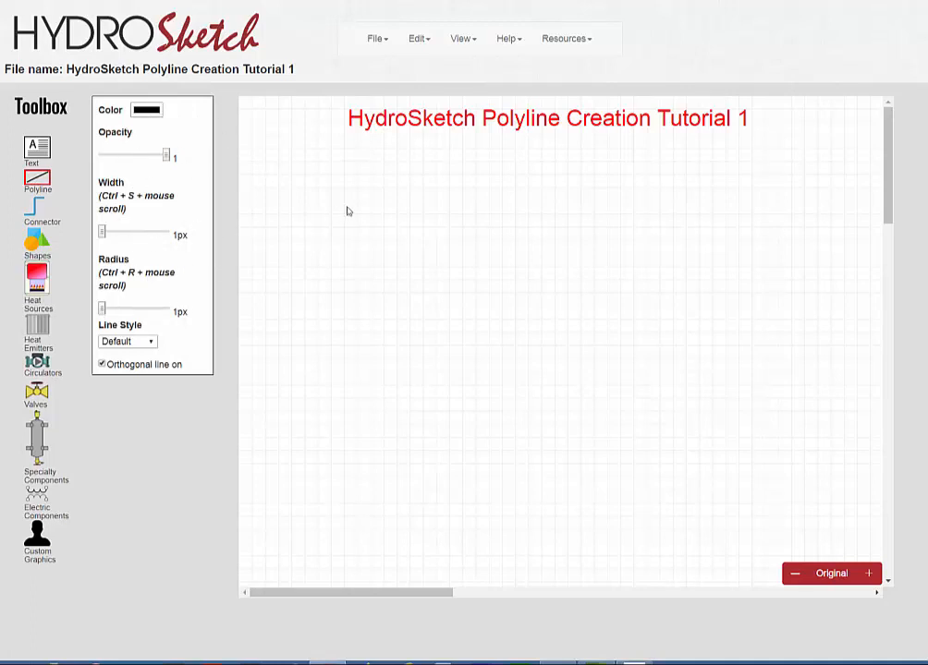
left_click(319, 165)
left_click(632, 166)
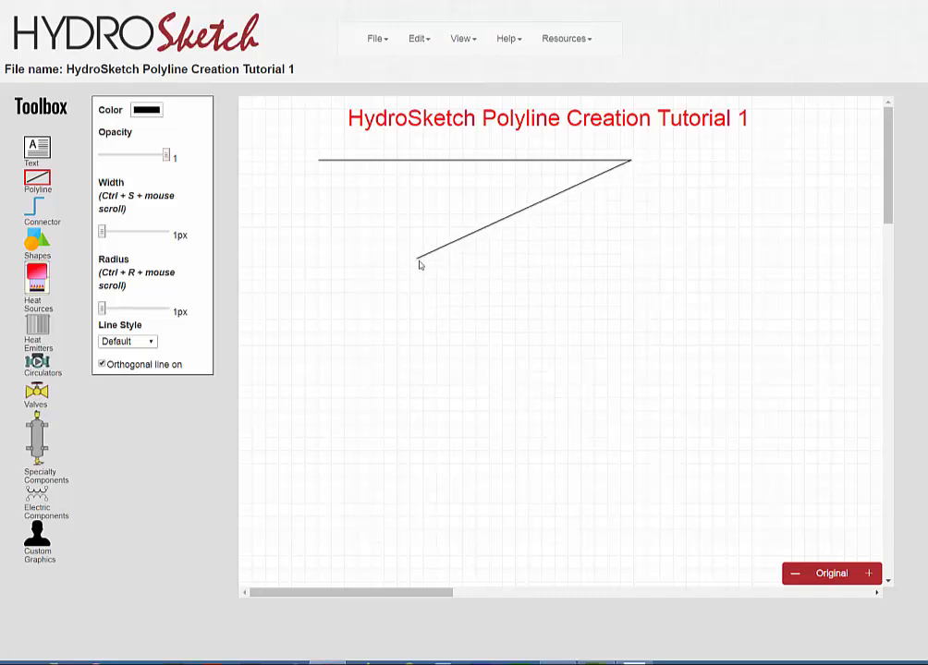
left_click(802, 268)
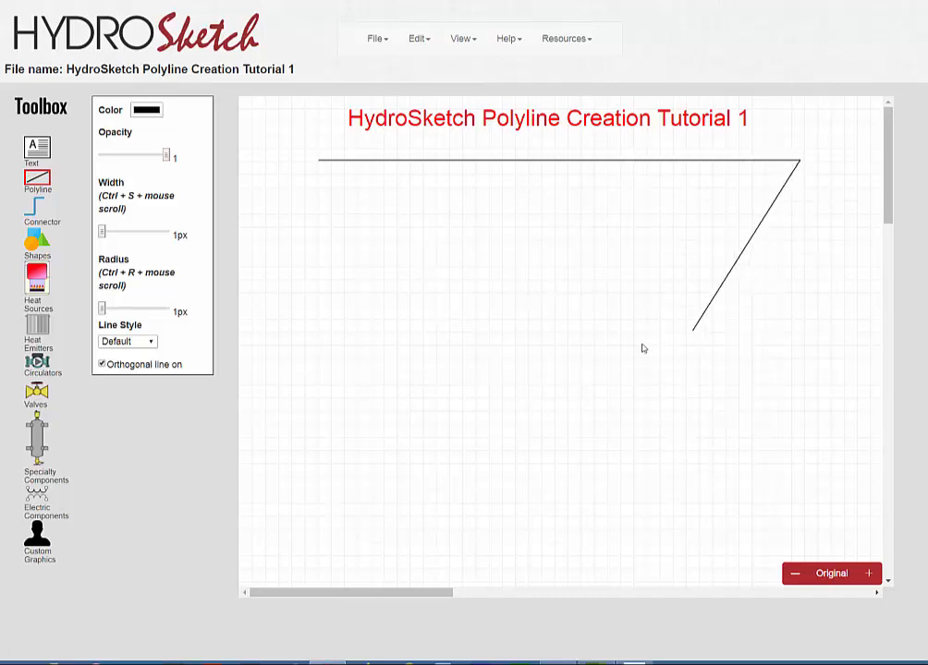
left_click(742, 376)
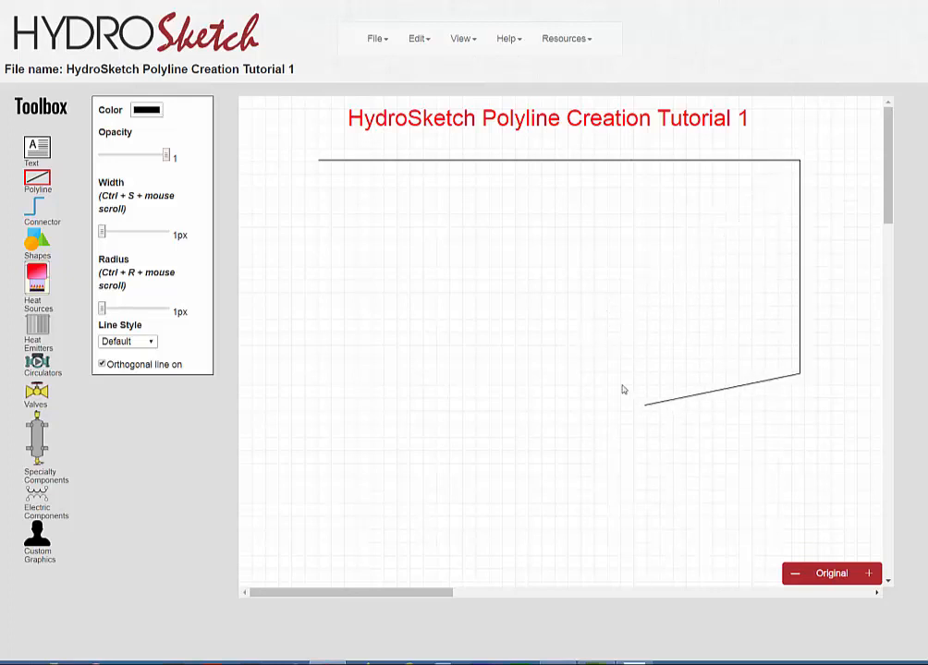
left_click(518, 338)
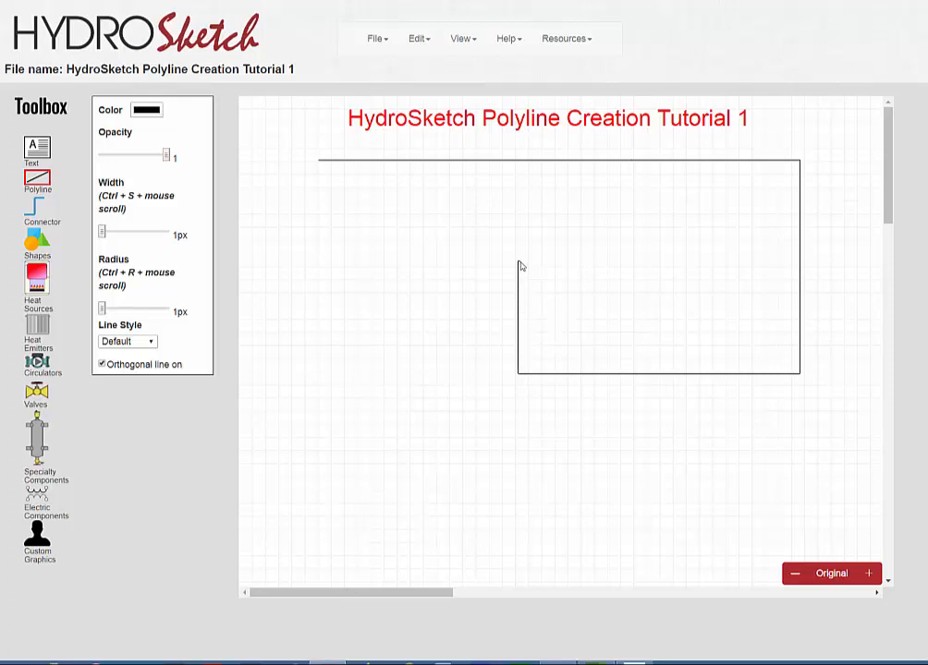
left_click(518, 263)
left_click(357, 261)
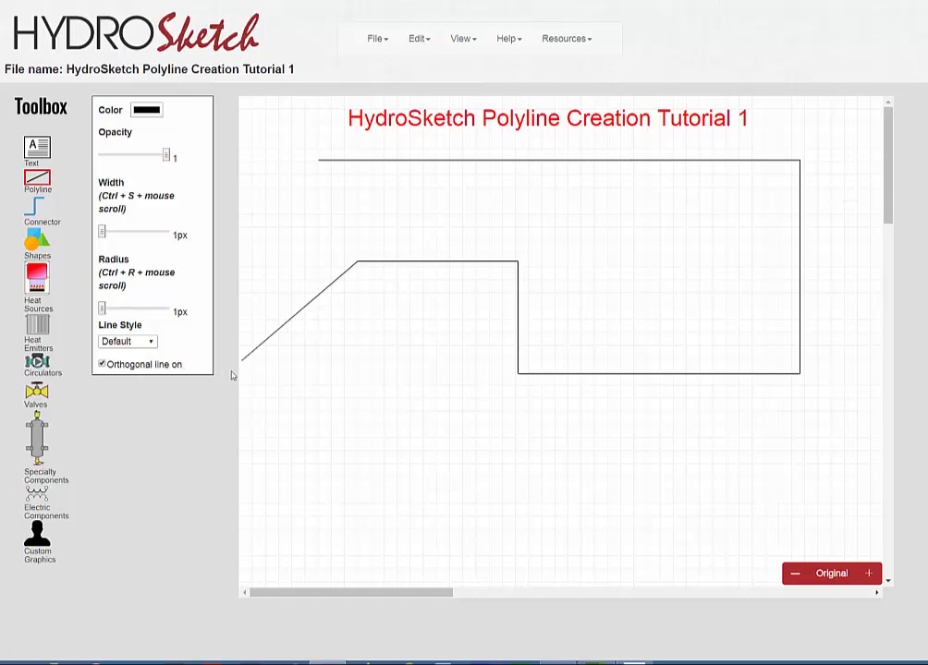
left_click(385, 369)
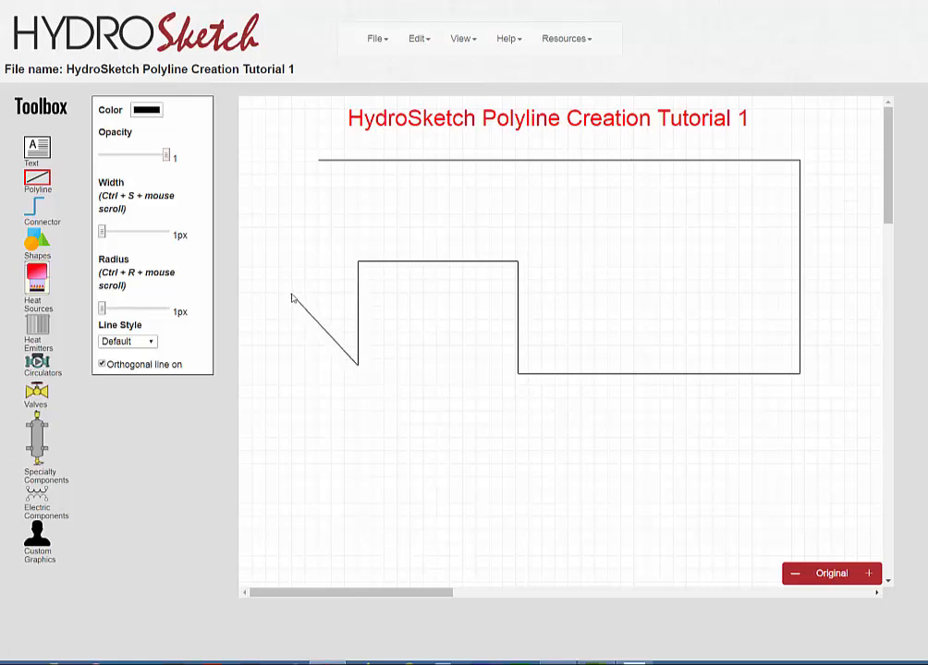
key("Escape")
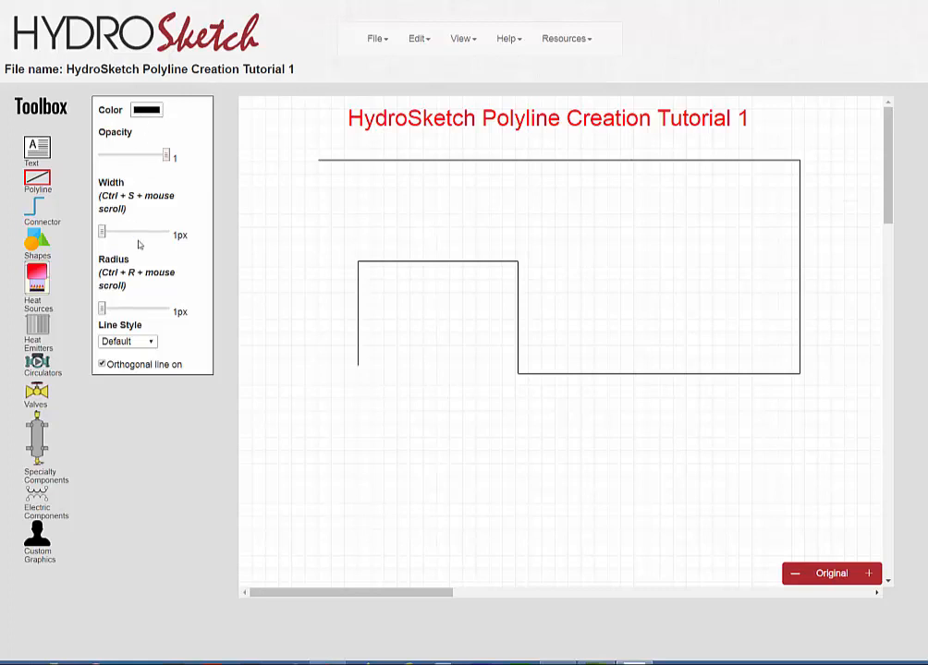
Set the polyline color to red and its width to 7px.
left_click(147, 109)
left_click(15, 0)
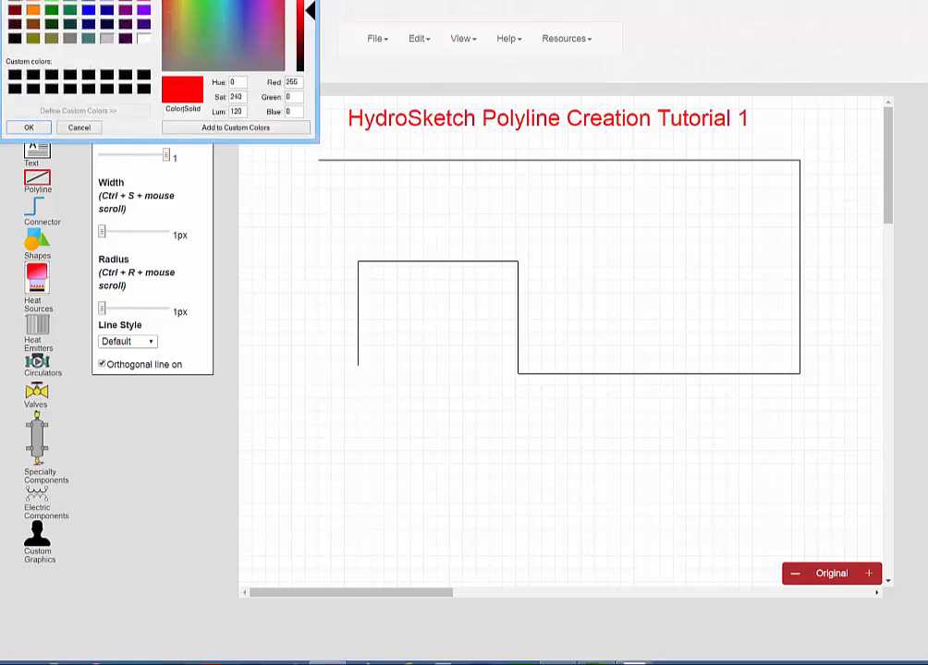
left_click(28, 127)
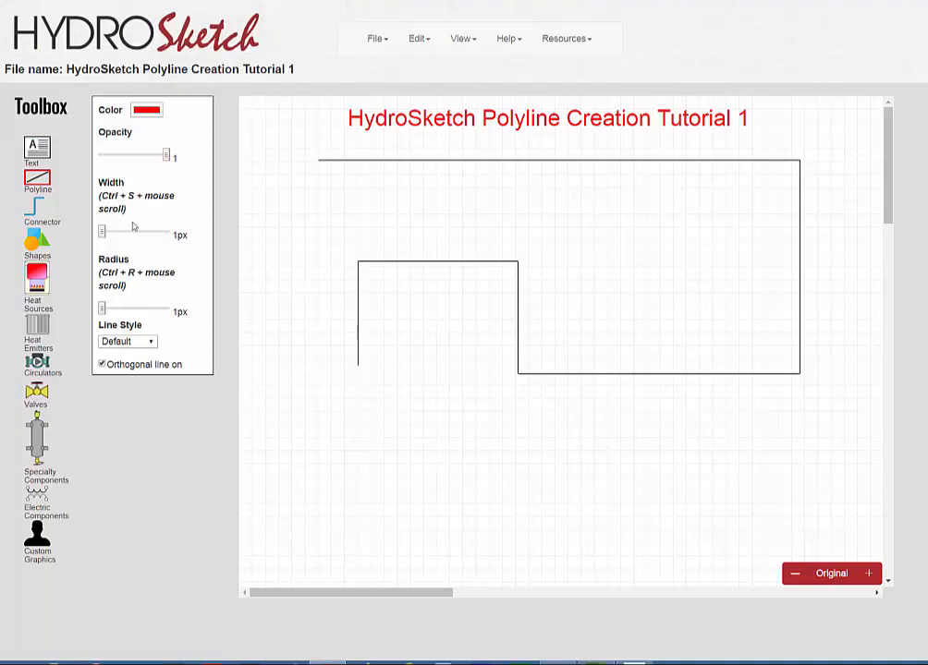
left_click_drag(103, 232, 146, 233)
Draw a red orthogonal polyline of four segments below the black top line, going left, down, right and a short way up.
left_click(592, 188)
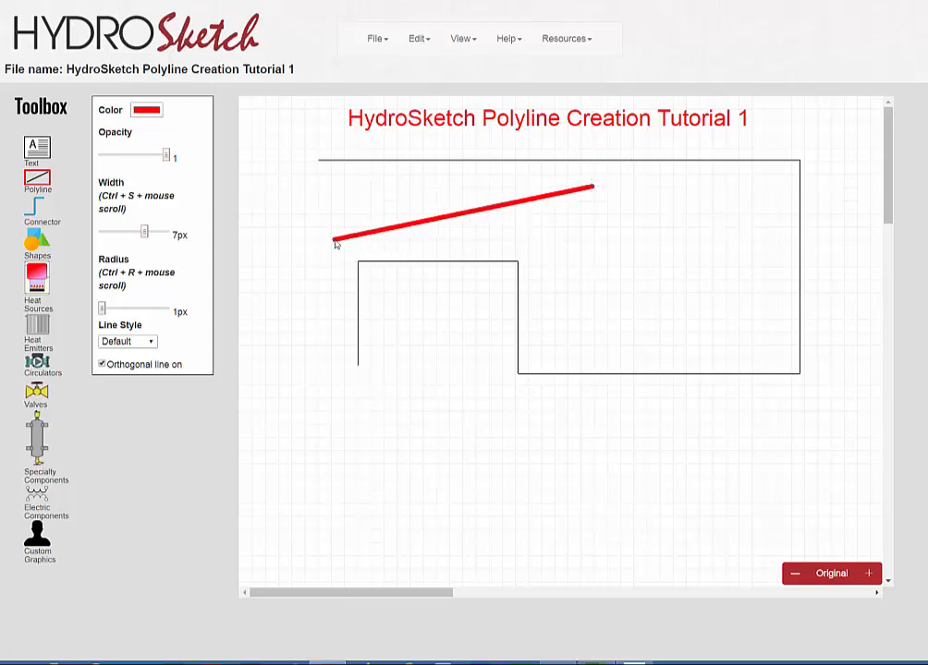
left_click(336, 241)
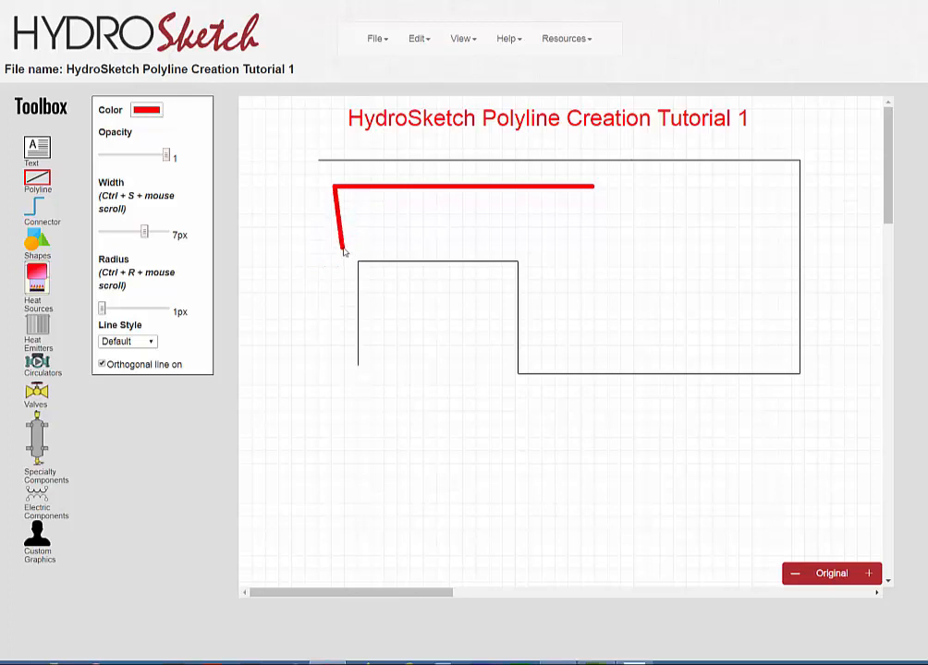
left_click(336, 247)
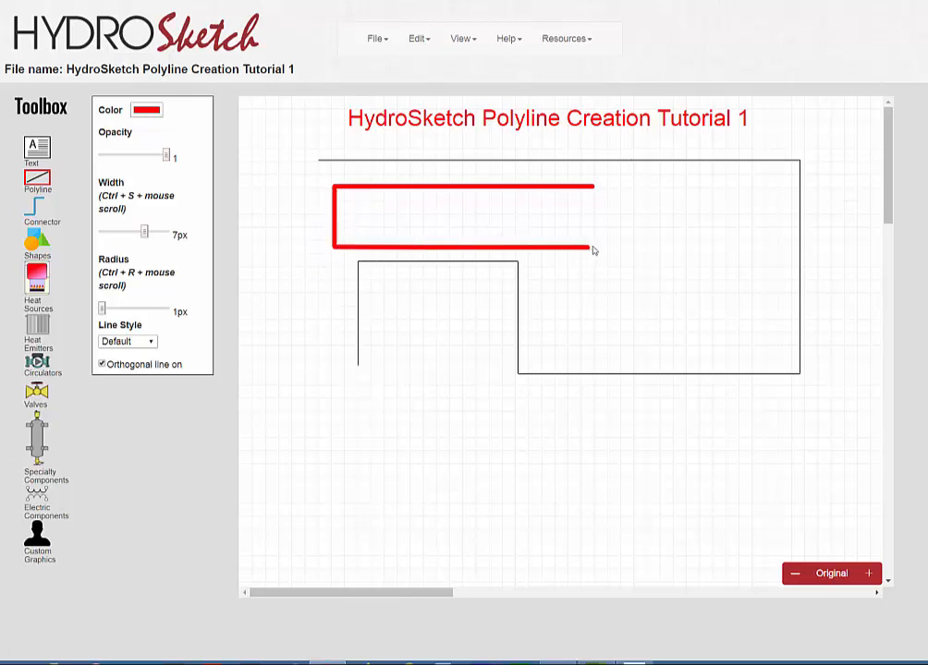
left_click(678, 209)
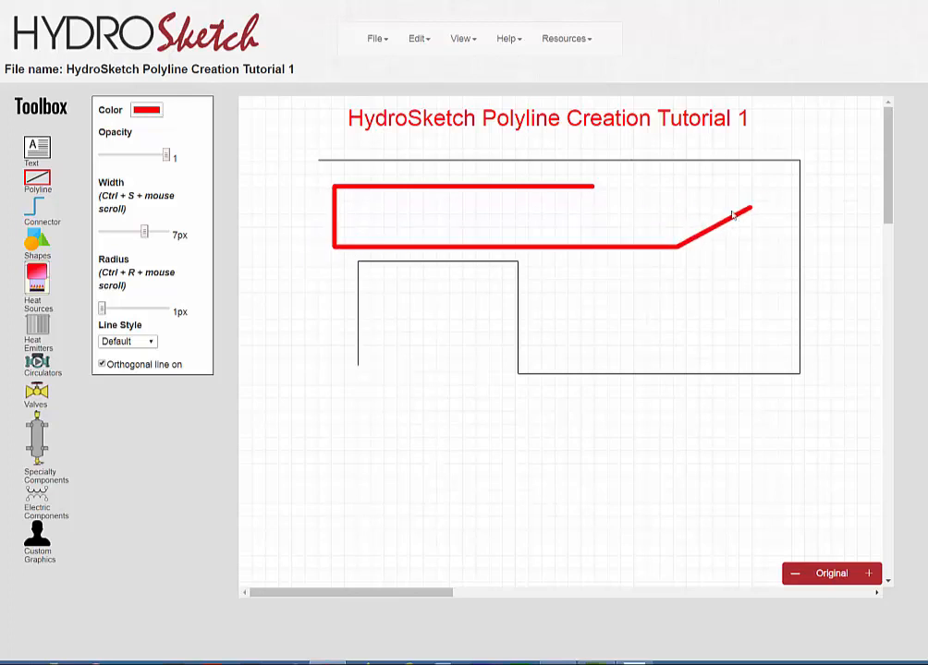
left_click(704, 208)
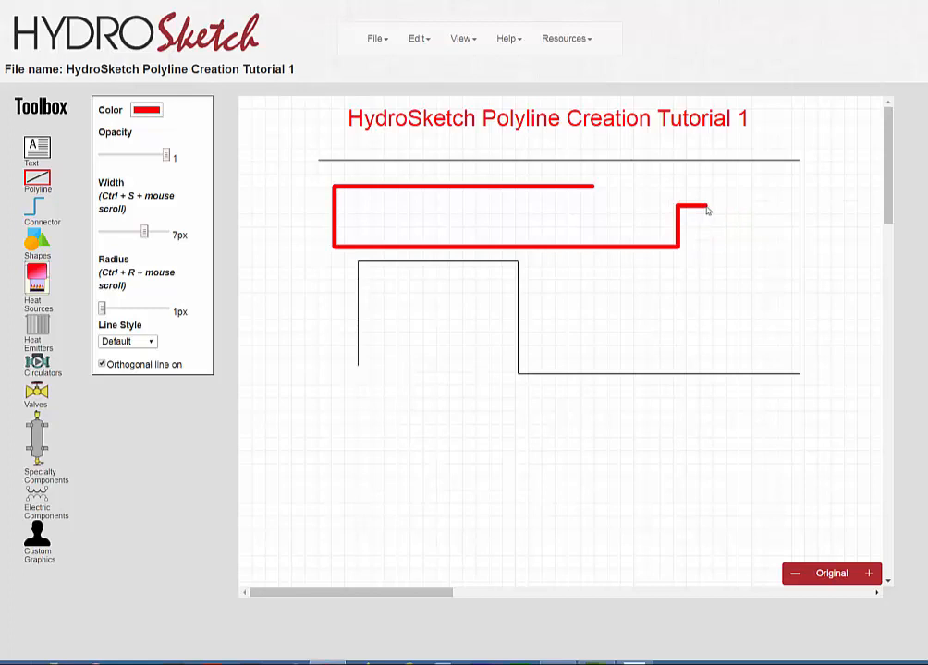
key("Escape")
With orthogonal lines off, draw a red zigzag polyline of seven segments across the middle of the canvas and finish it.
left_click(294, 419)
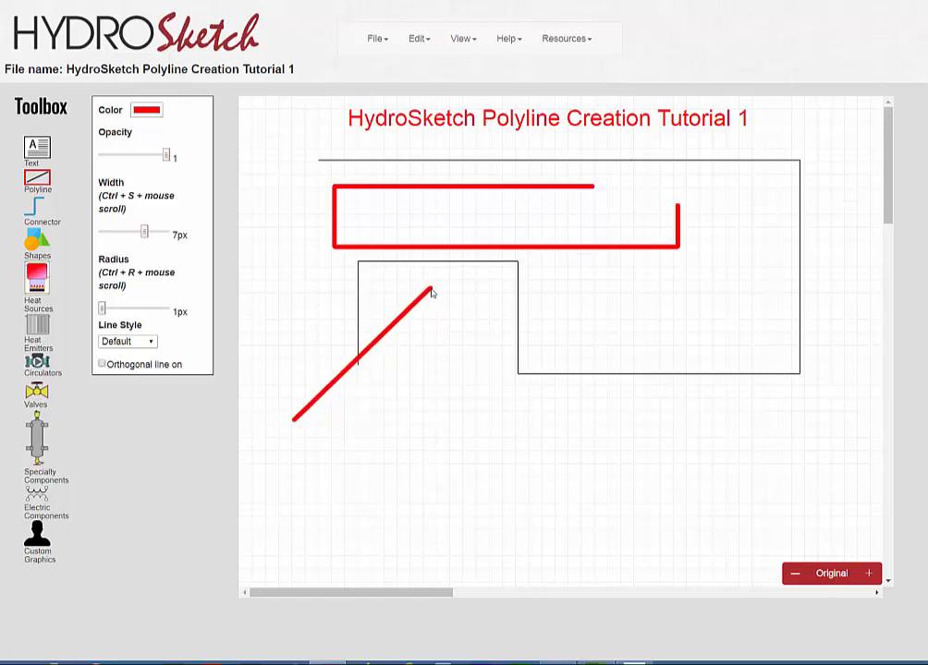
left_click(430, 292)
left_click(571, 445)
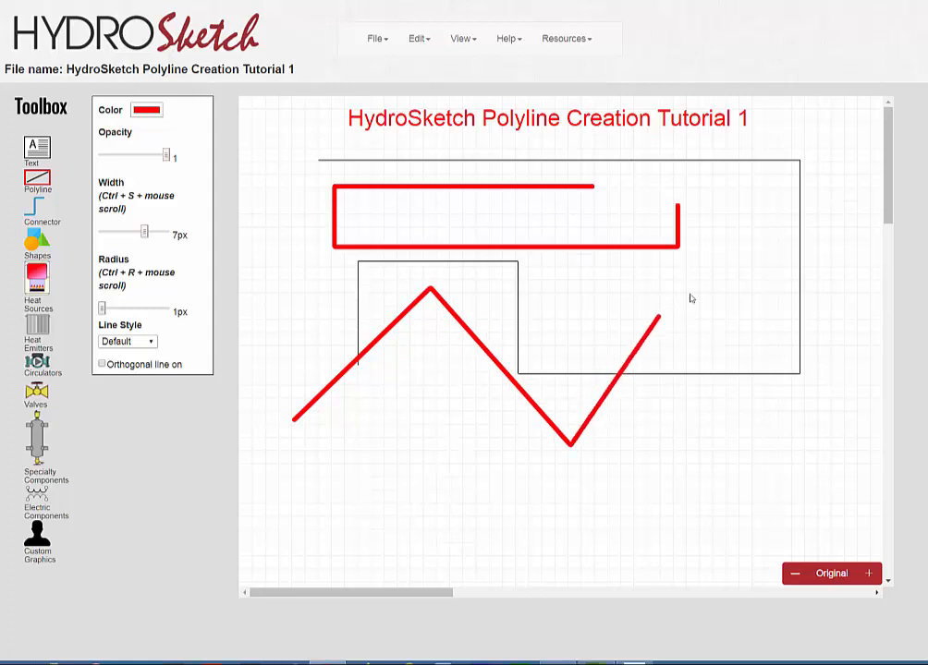
left_click(695, 290)
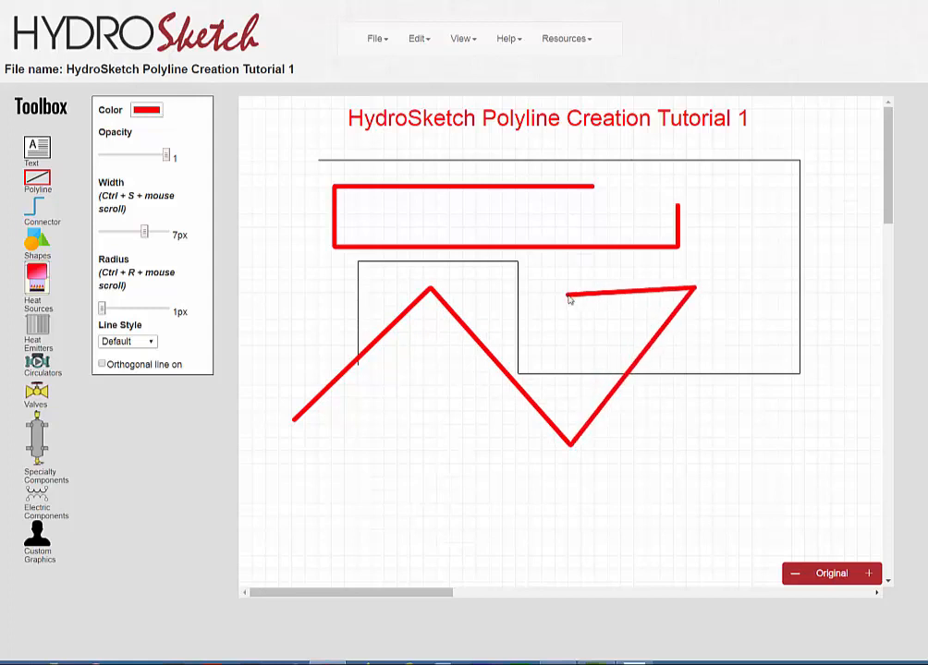
left_click(564, 289)
left_click(580, 346)
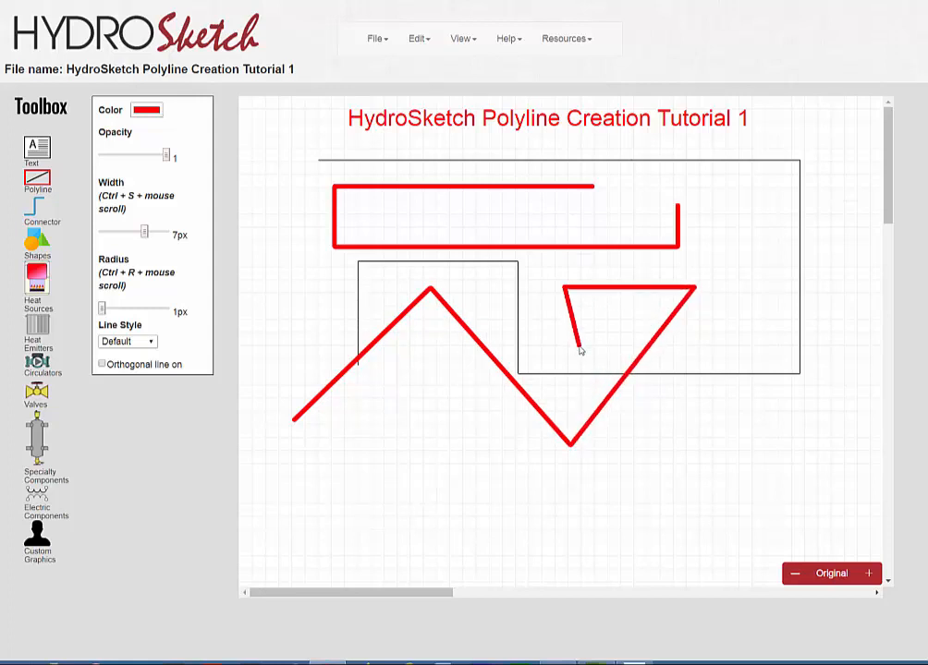
left_click(467, 278)
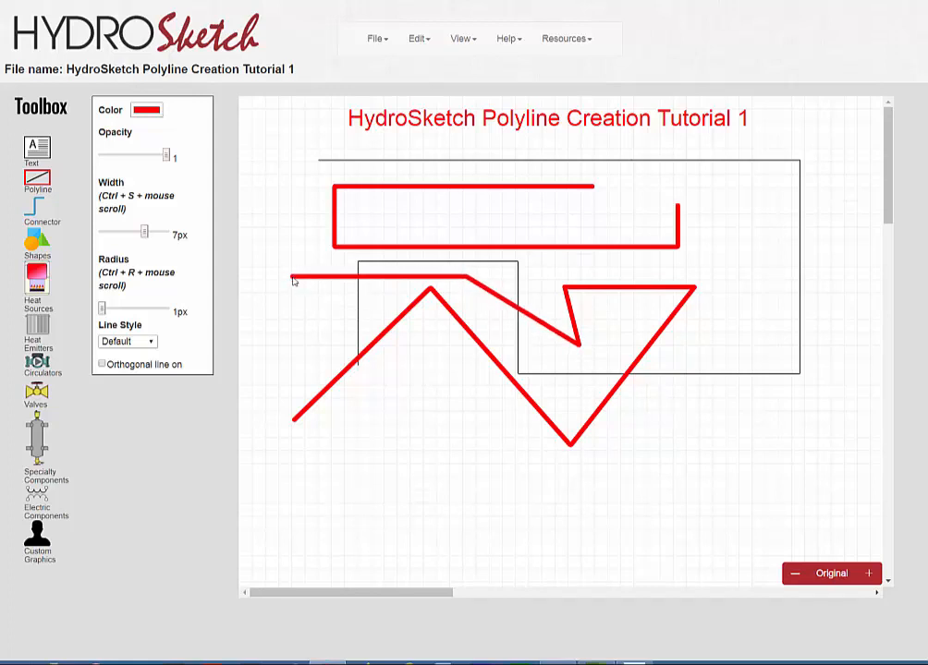
double_click(292, 278)
Set the polyline corner radius to 20px and its color to green.
left_click_drag(104, 311, 127, 309)
left_click(146, 110)
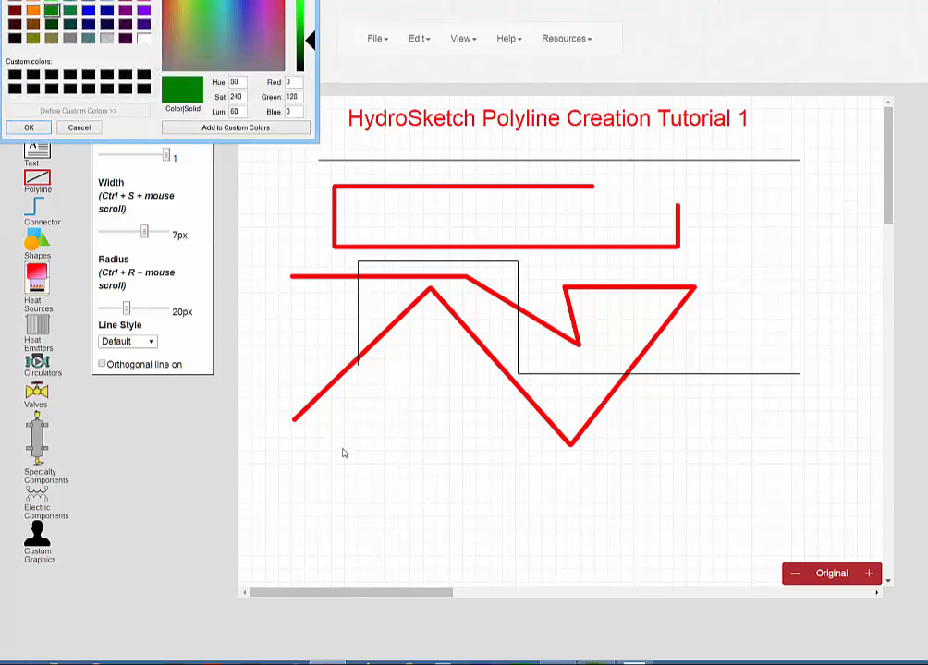
left_click(28, 126)
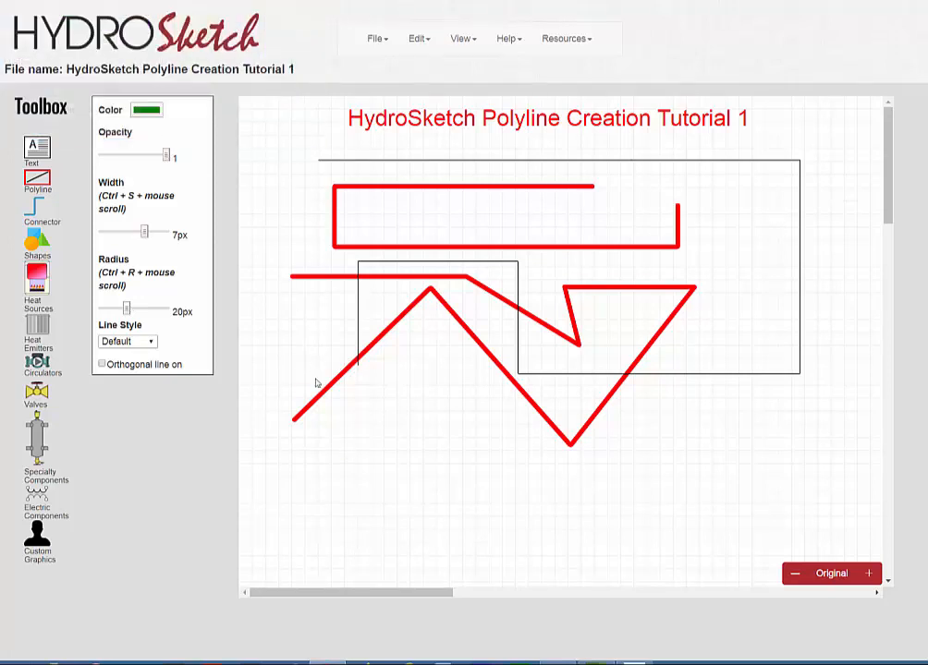
Draw a green round-cornered polyline from the lower left, zigzagging to the right, then up and back left toward the title.
left_click(294, 491)
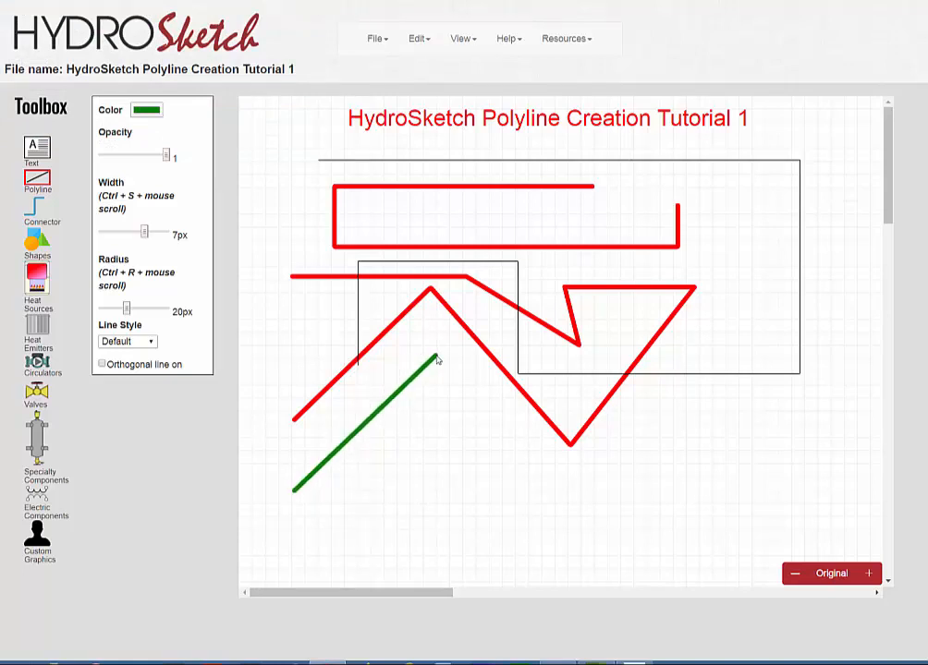
left_click(435, 360)
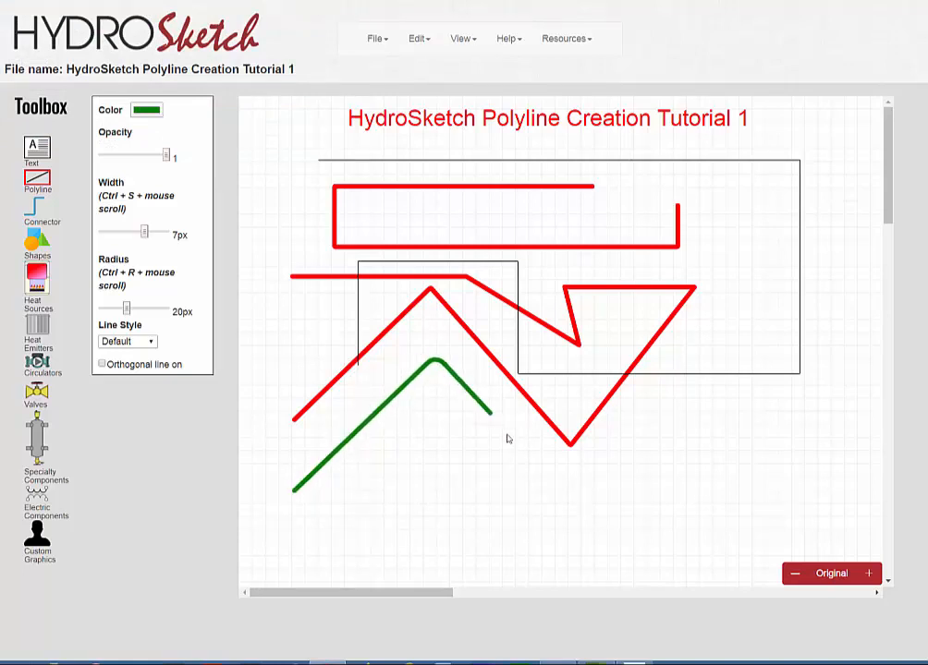
left_click(577, 483)
left_click(726, 380)
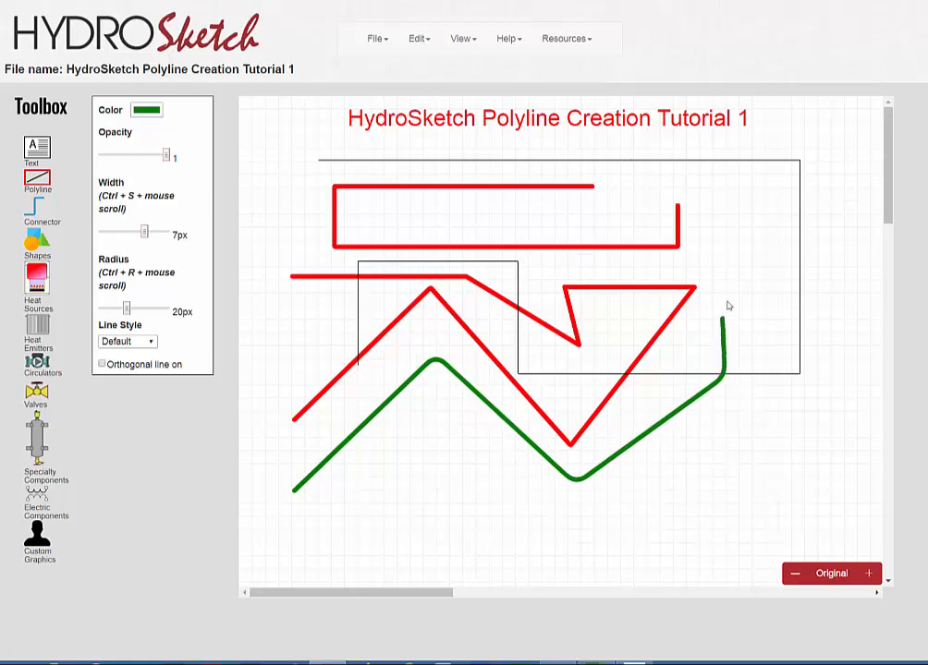
left_click(723, 237)
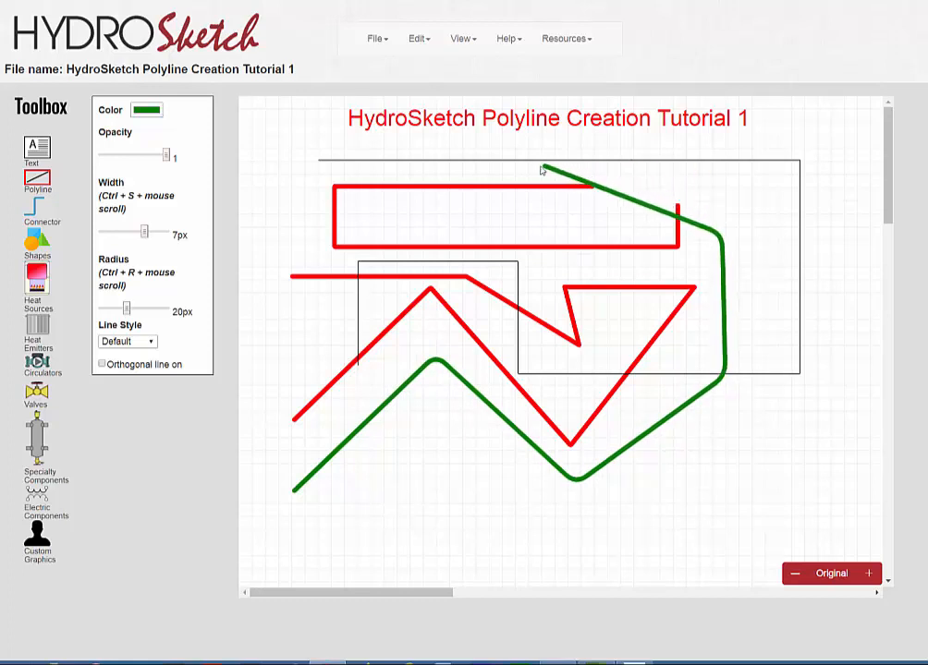
left_click(507, 152)
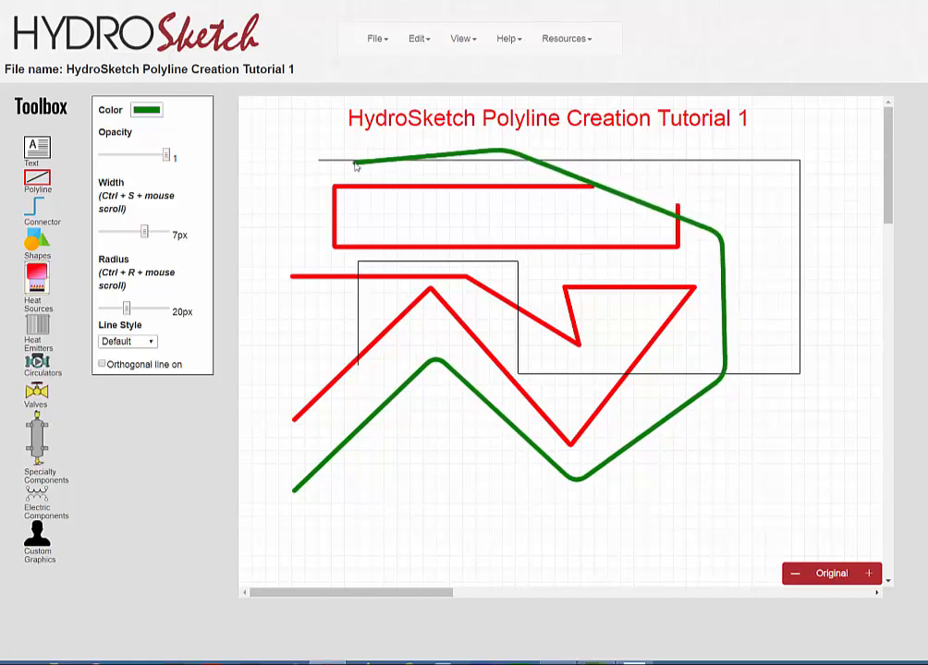